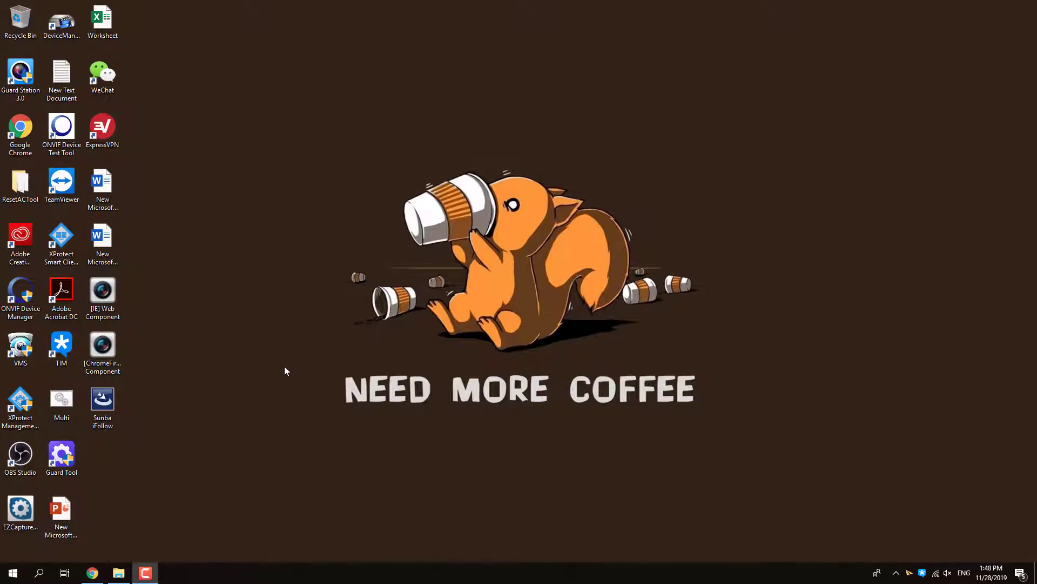
- Run the Sunba iFollow installer from its desktop icon
double_click(103, 403)
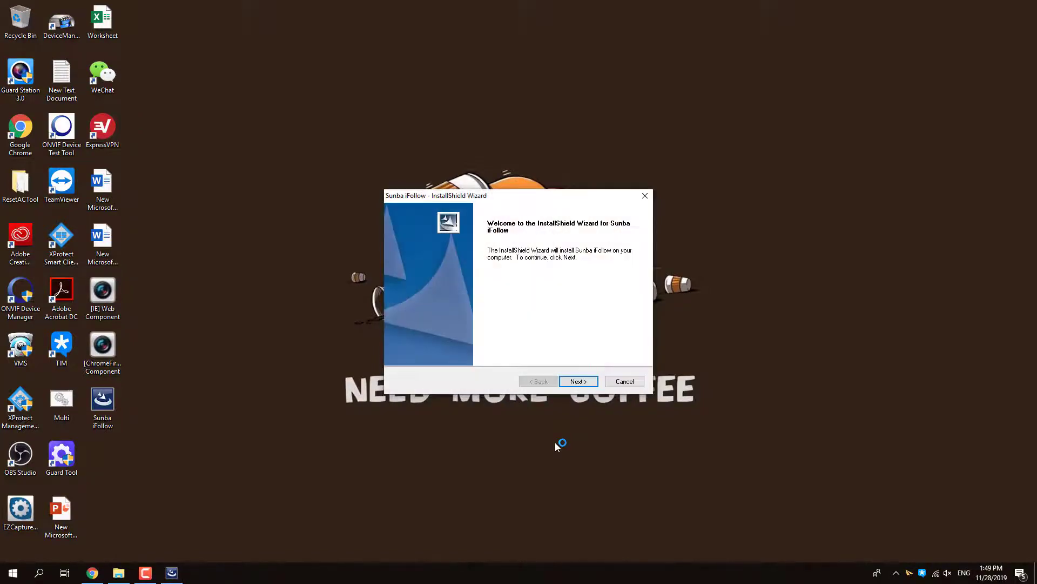
- Install Sunba iFollow to D:\Program Files\Sunba iFollow Station\Sunba iFollow instead of drive C
key("Return")
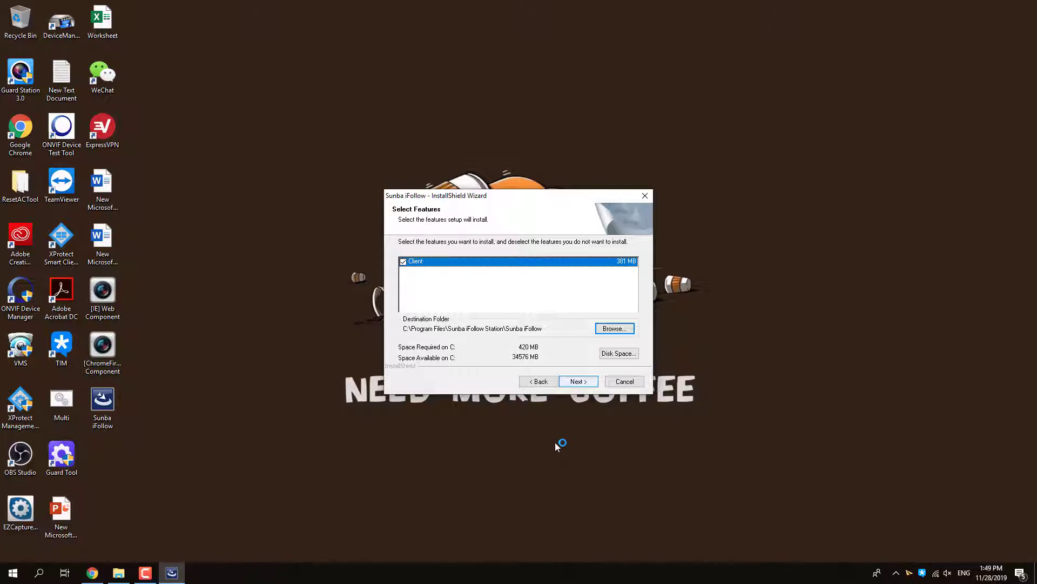
key("Return")
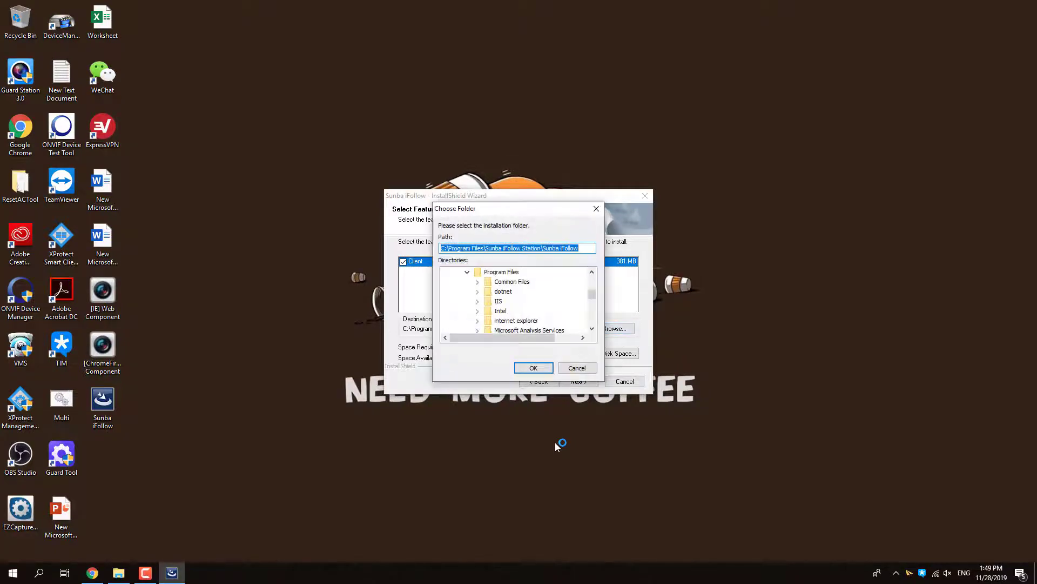
key("Home")
key("shift+Right")
type("D")
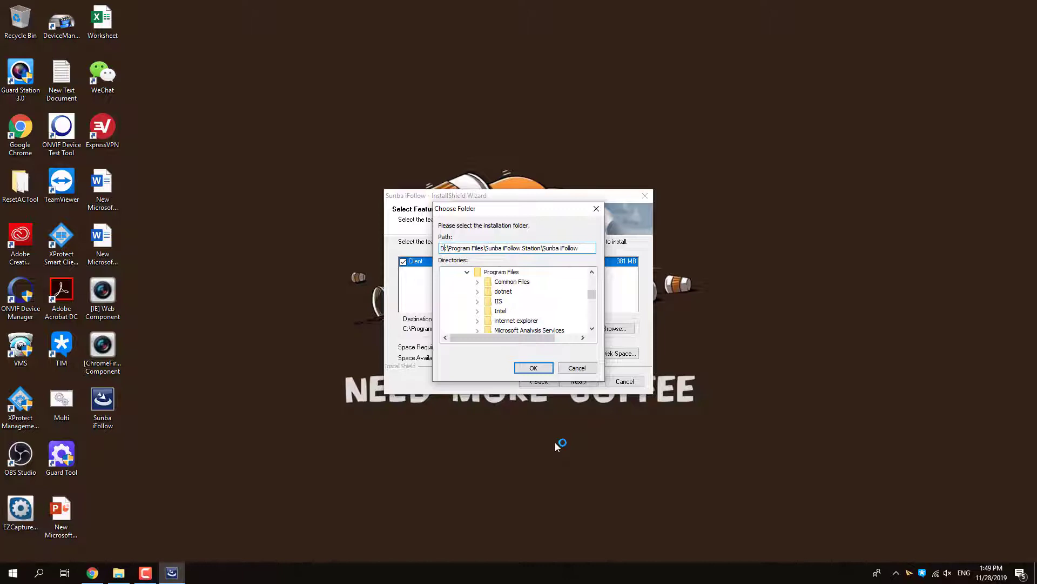
key("Return")
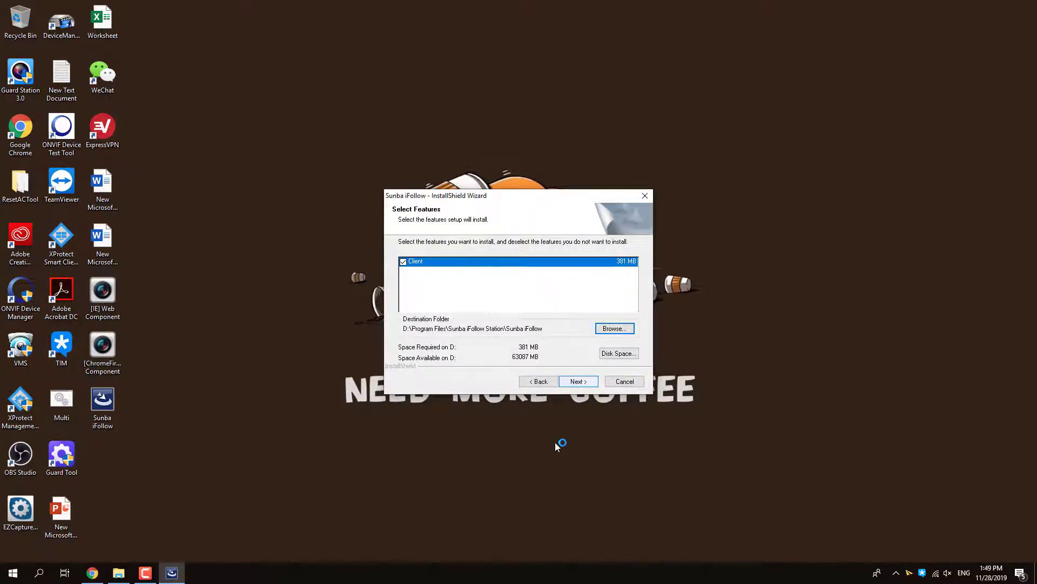
key("alt+n")
key("Return")
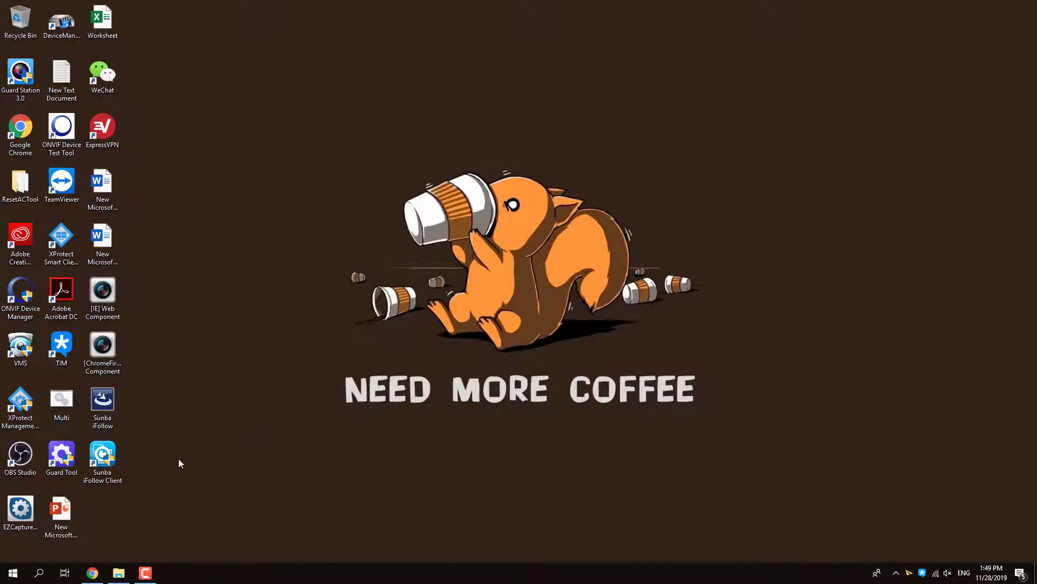
- Launch Sunba iFollow Client from its new desktop shortcut
double_click(109, 456)
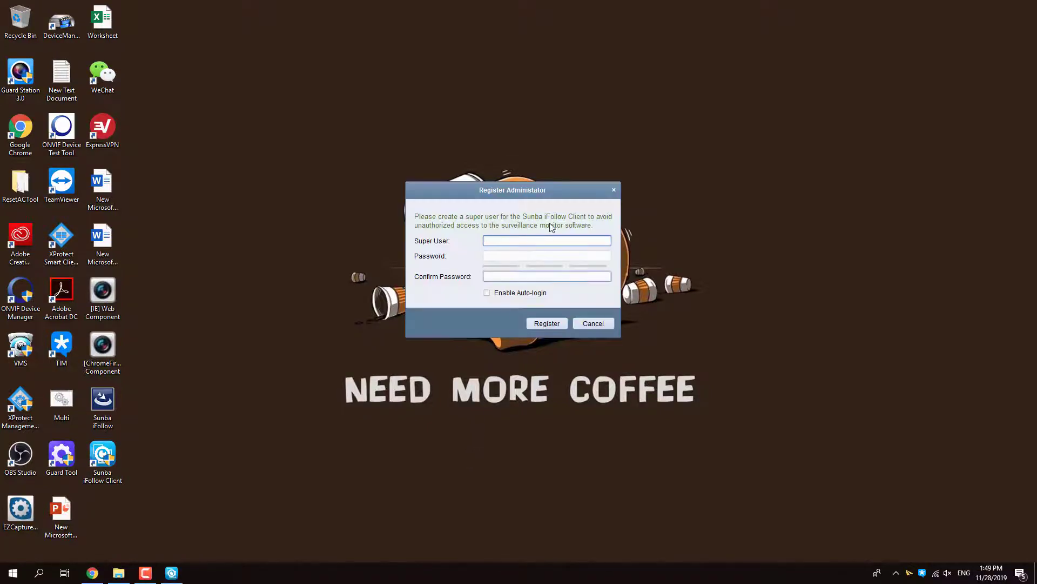
- Register super user 'admin' with the administrator password entered and confirmed
key("a")
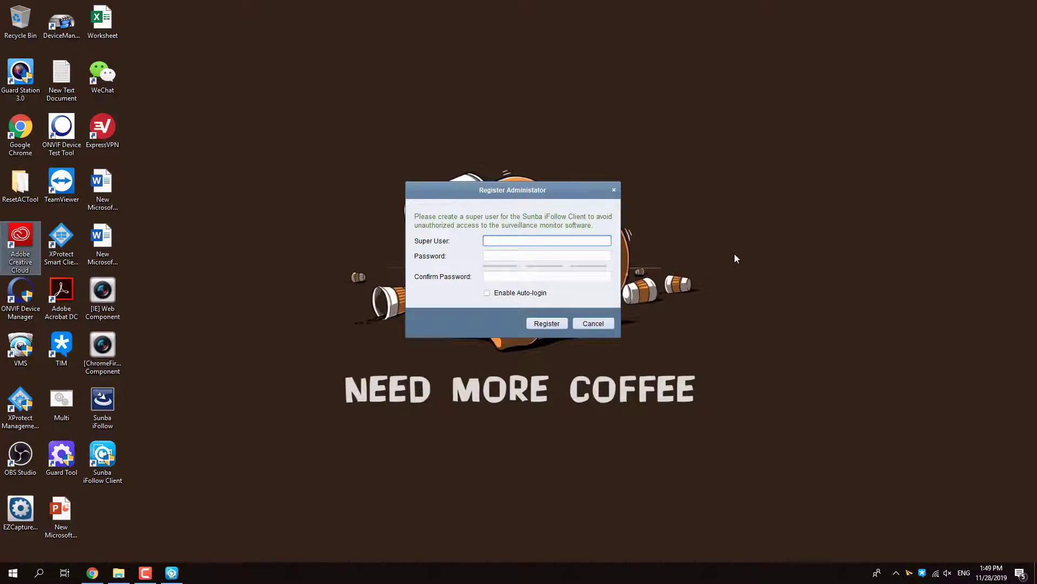
left_click(562, 228)
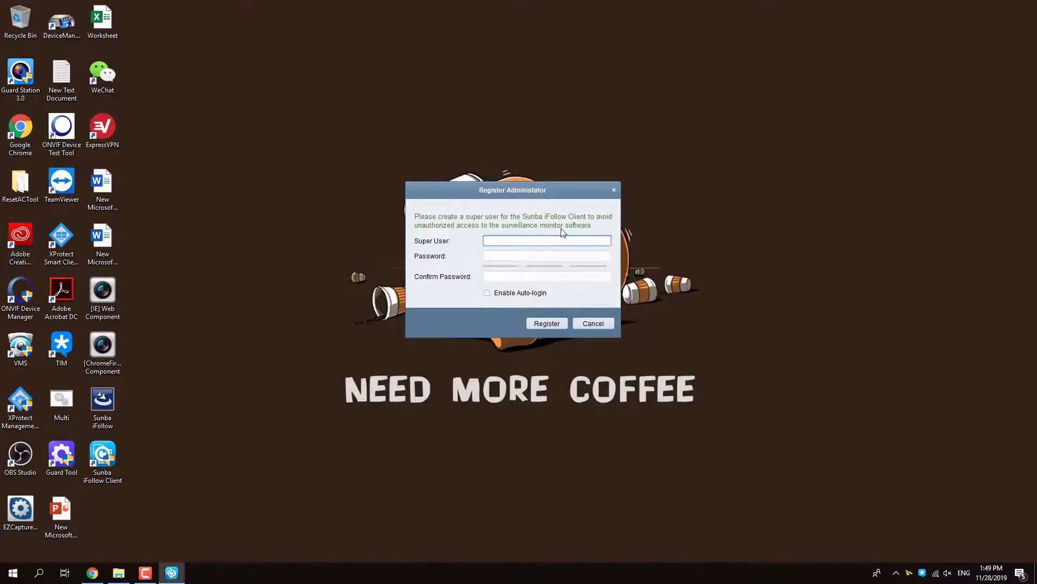
type("admin")
key("Tab")
type("admin12345")
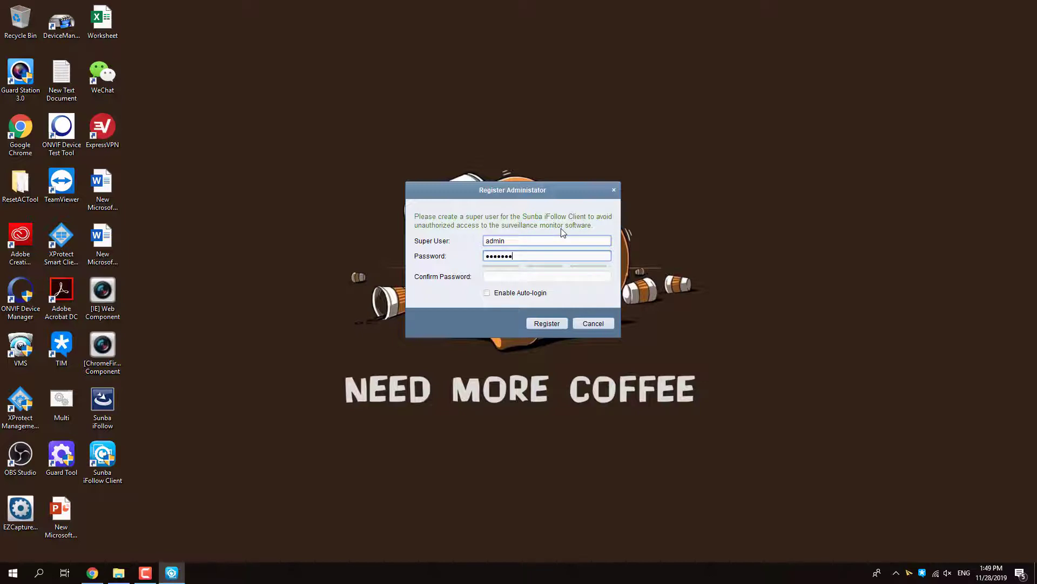
key("Tab")
type("admin12")
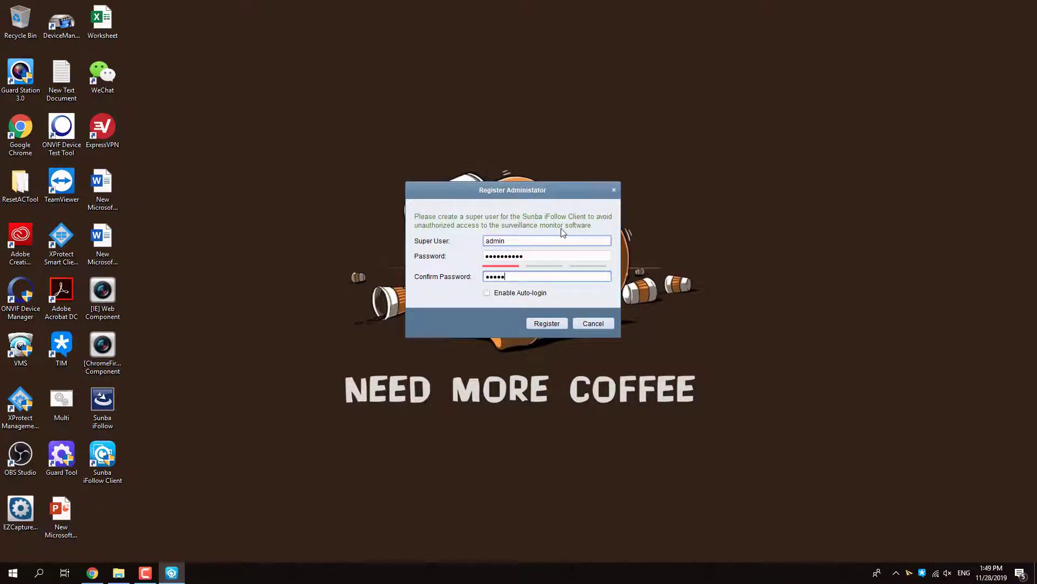
type("345")
left_click(554, 323)
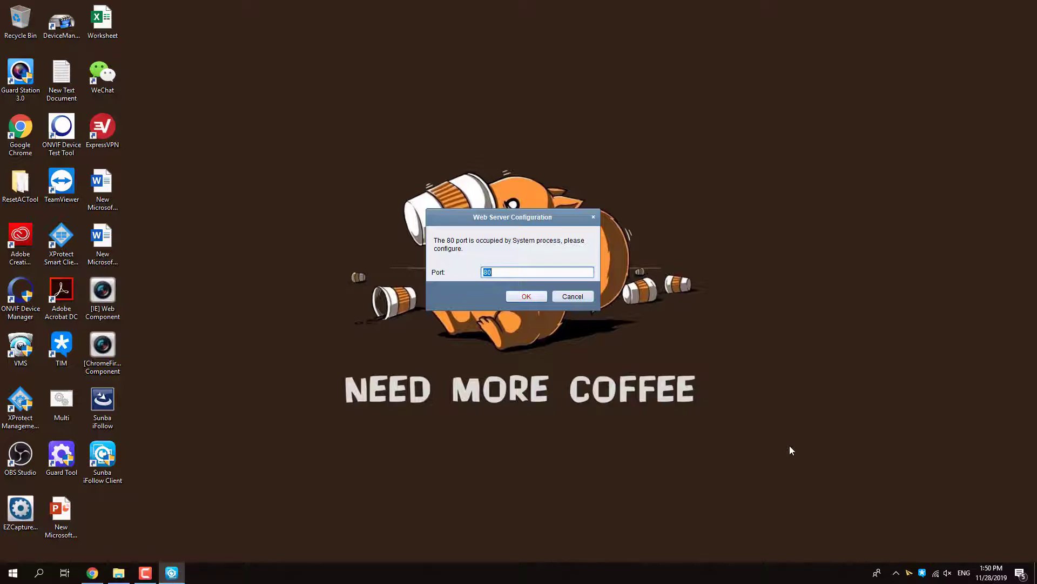
- Dismiss the Web Server Configuration warning that port 80 is occupied
key("Tab")
key("Tab")
left_click(589, 298)
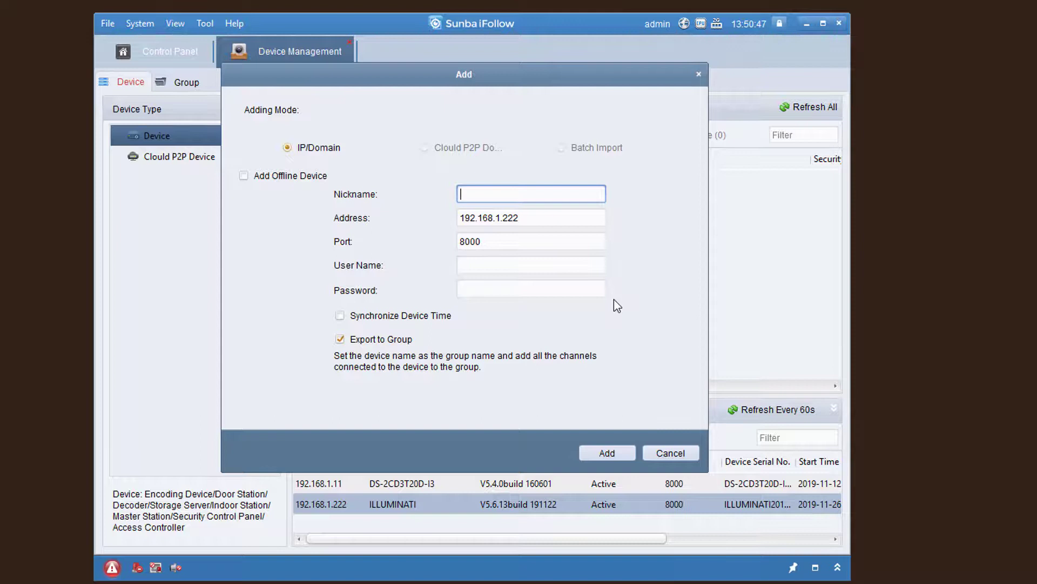
- Add camera 192.168.1.222 as nickname Sunba with user admin and its password, exported to a group
type("Sunba")
key("Tab")
key("Tab")
key("Tab")
type("adn")
key("BackSpace")
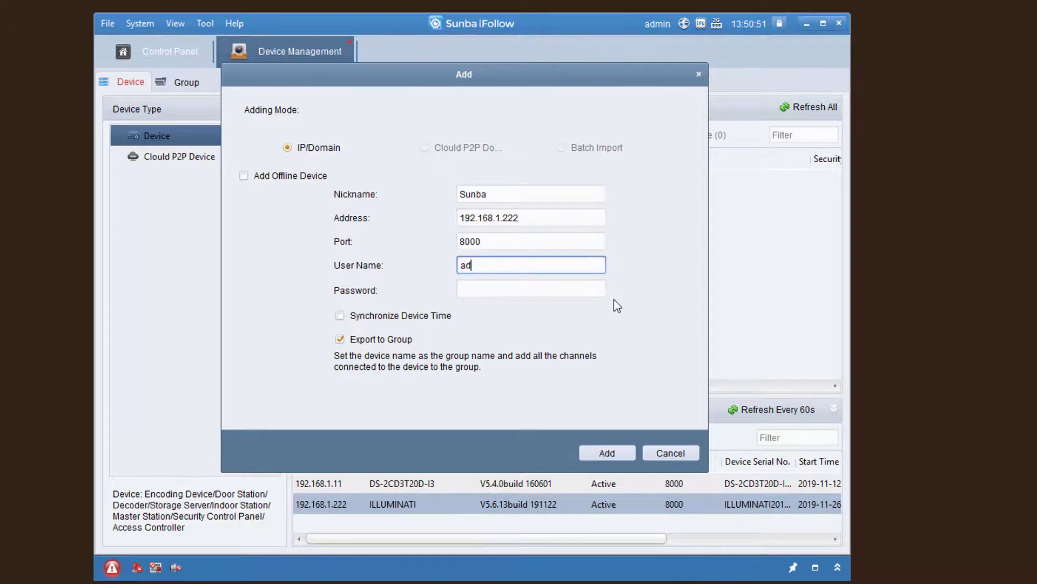
type("min")
key("Tab")
type("**********")
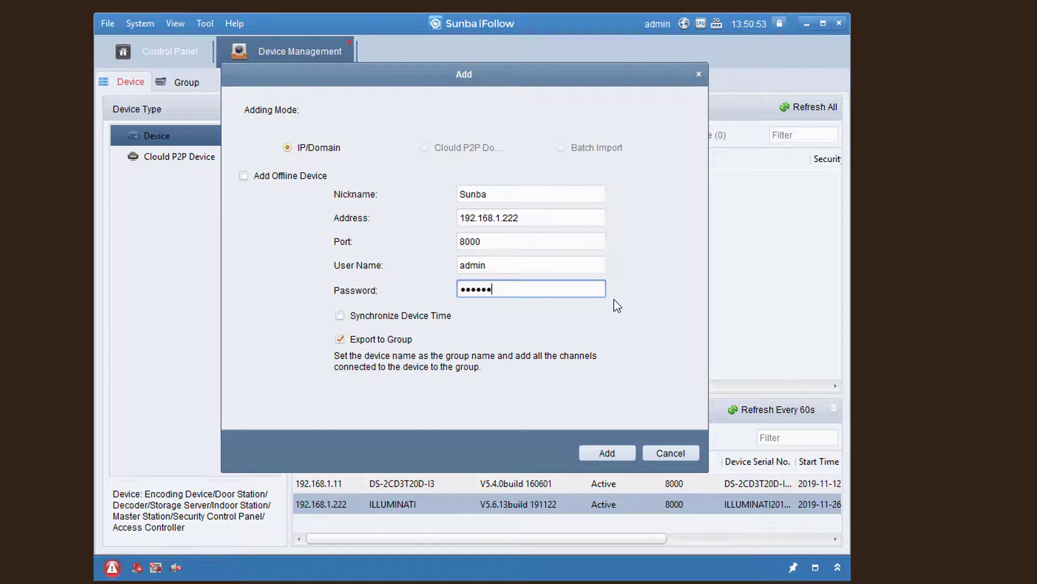
key("BackSpace")
key("Return")
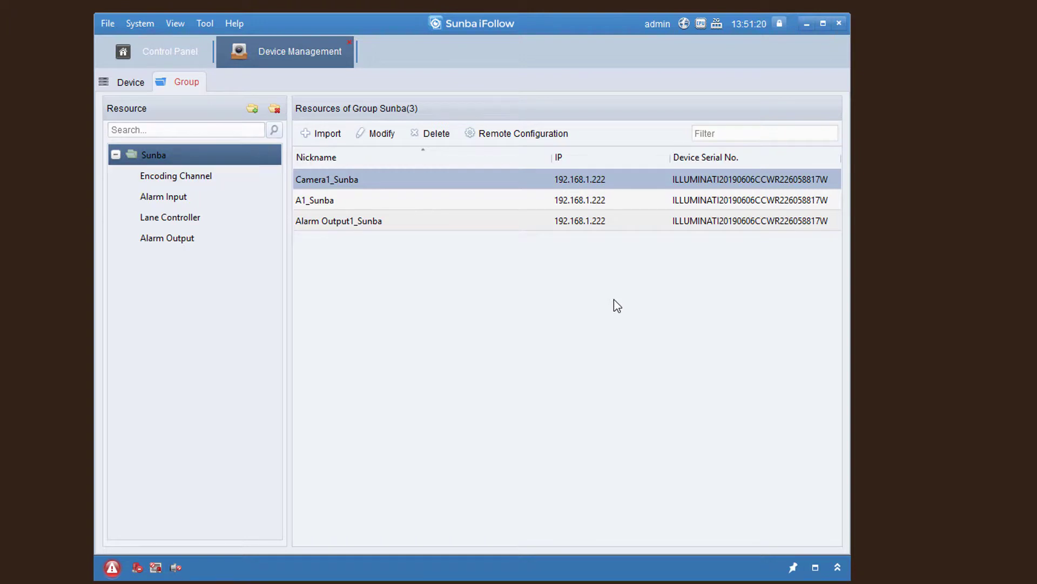
- Return from the Sunba group view to the Control Panel home
key("ctrl+Tab")
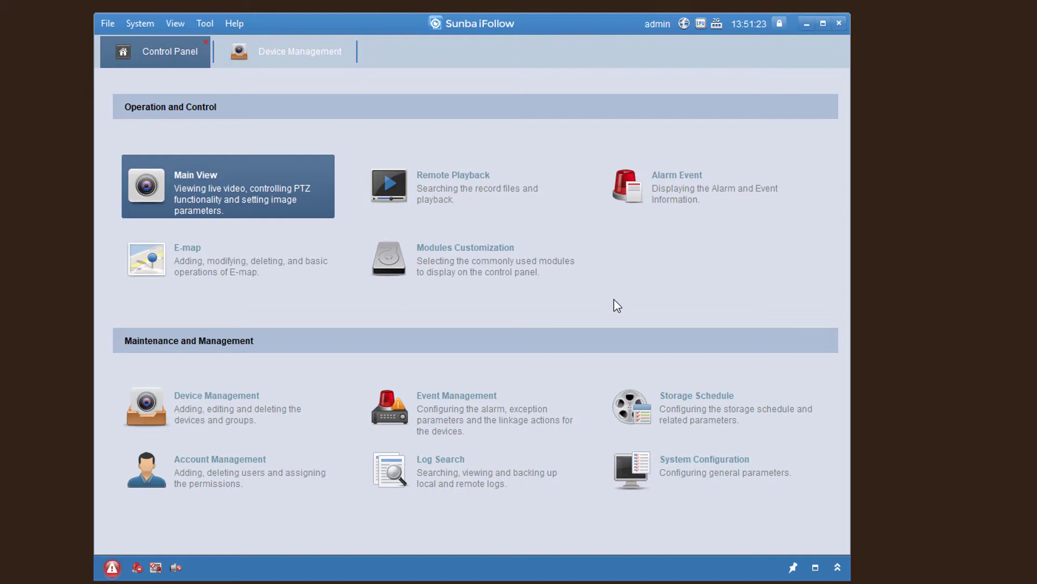
- Open Main View live video and select Camera1_Sunba under the Sunba group
key("Return")
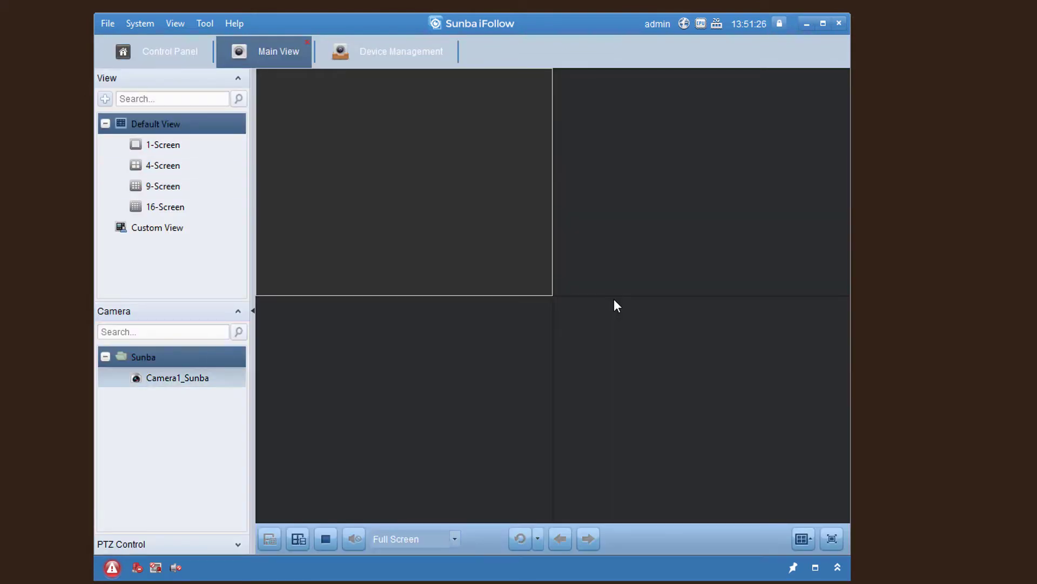
key("Down")
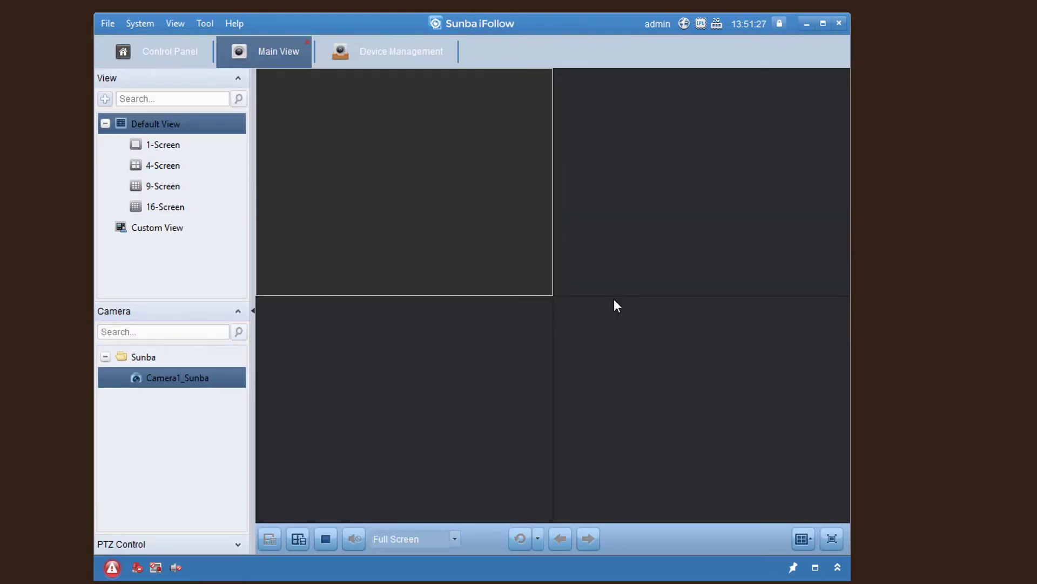